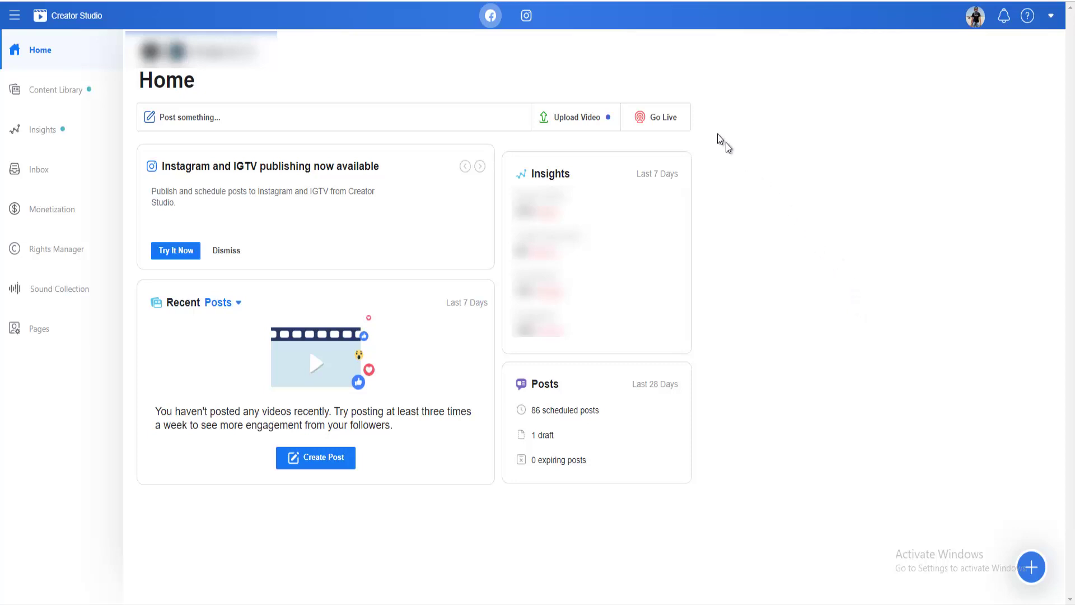
# Switch Creator Studio to Instagram, showing the Content Library posts sorted by date
pyautogui.click(525, 15)
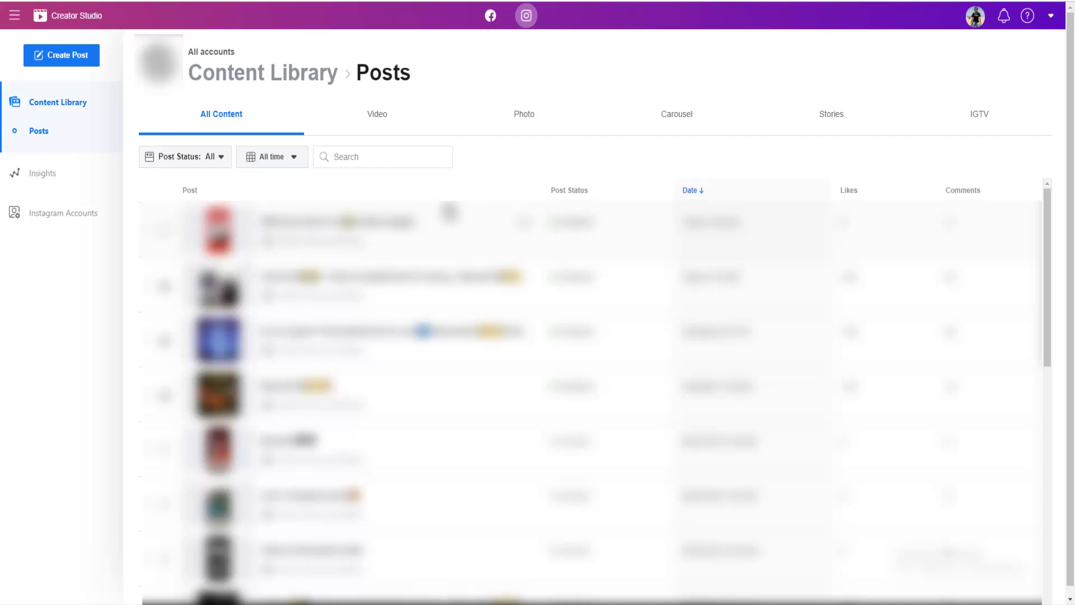
# Go to Instagram Accounts in the sidebar and begin adding another Instagram account
pyautogui.click(74, 219)
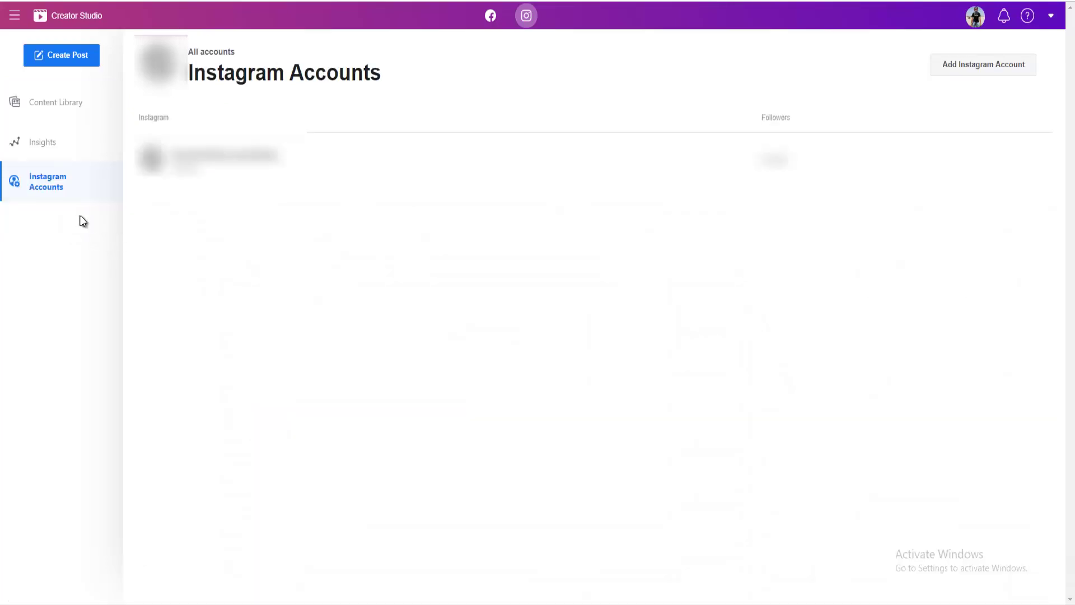
pyautogui.click(1003, 73)
# Allow page members to share access, continue the Instagram login, and dismiss the business-account notice
pyautogui.click(699, 333)
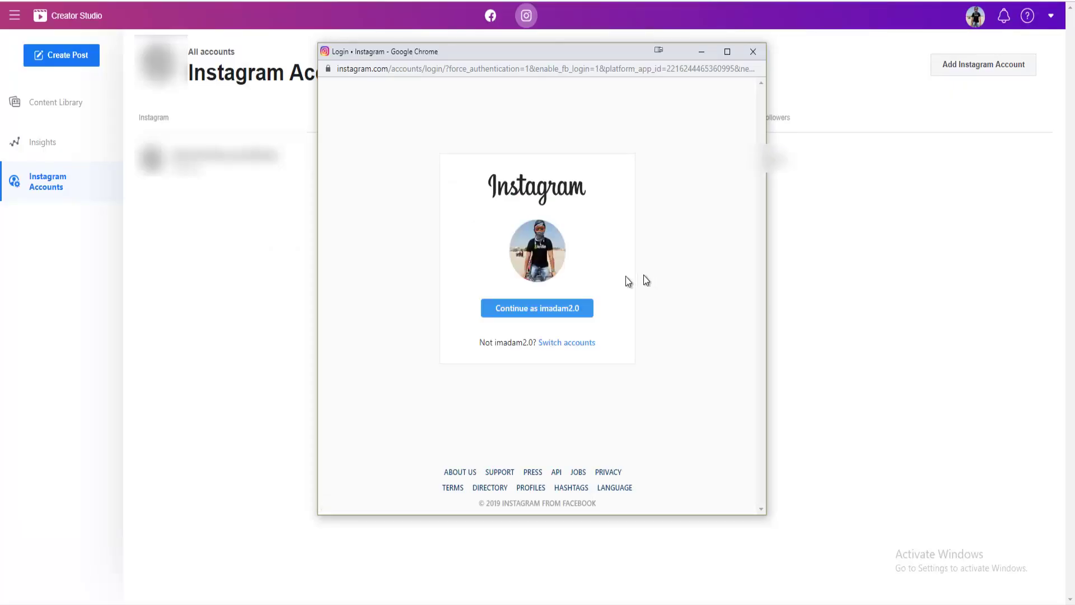
pyautogui.click(576, 305)
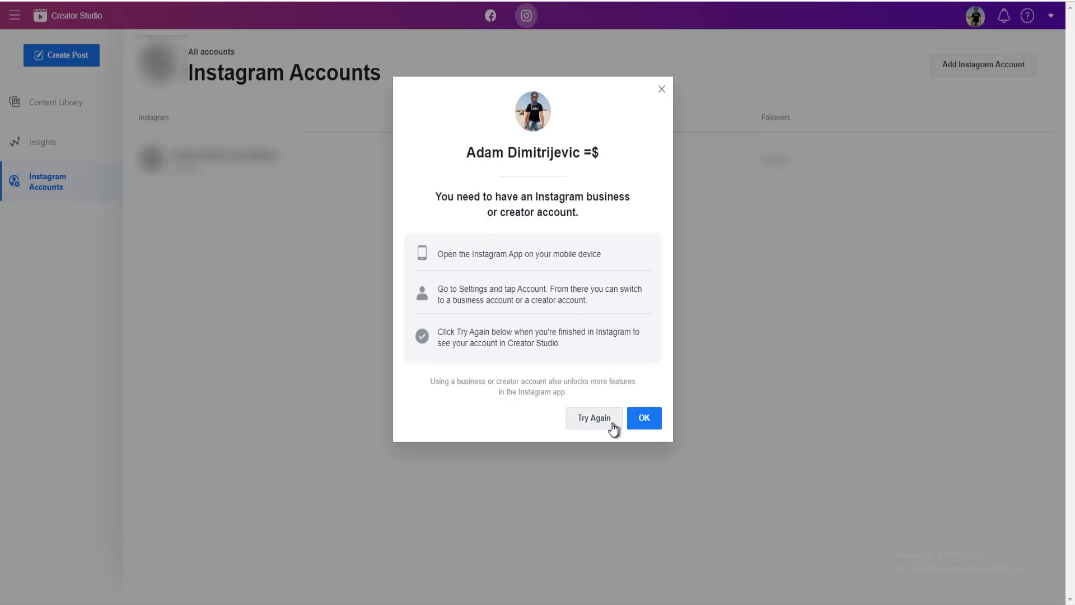
pyautogui.click(645, 419)
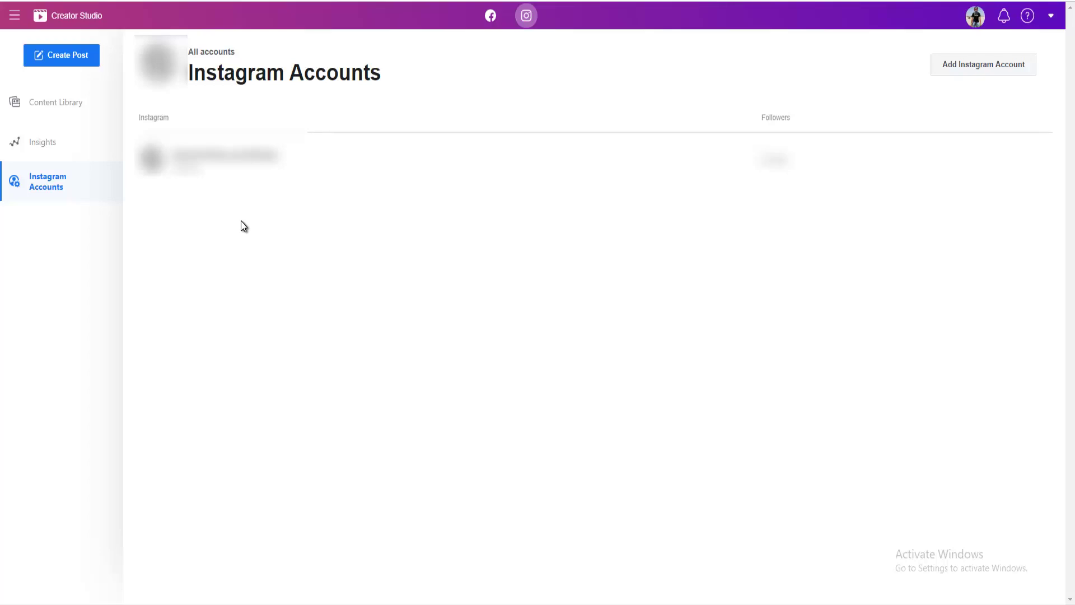
# Start a new Instagram Feed post for the linked Instagram account
pyautogui.click(79, 59)
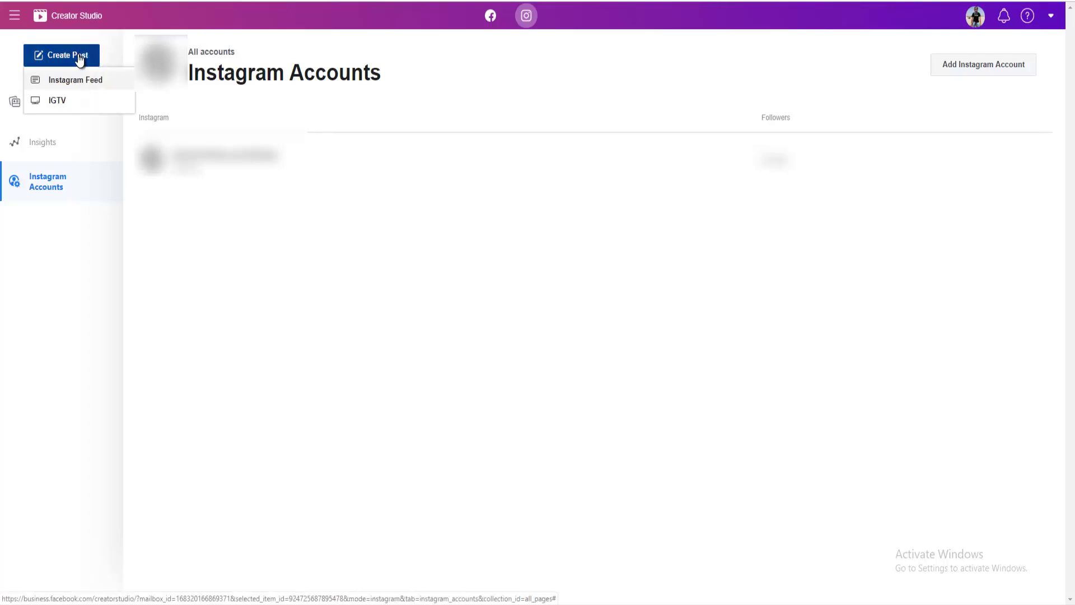
pyautogui.click(90, 83)
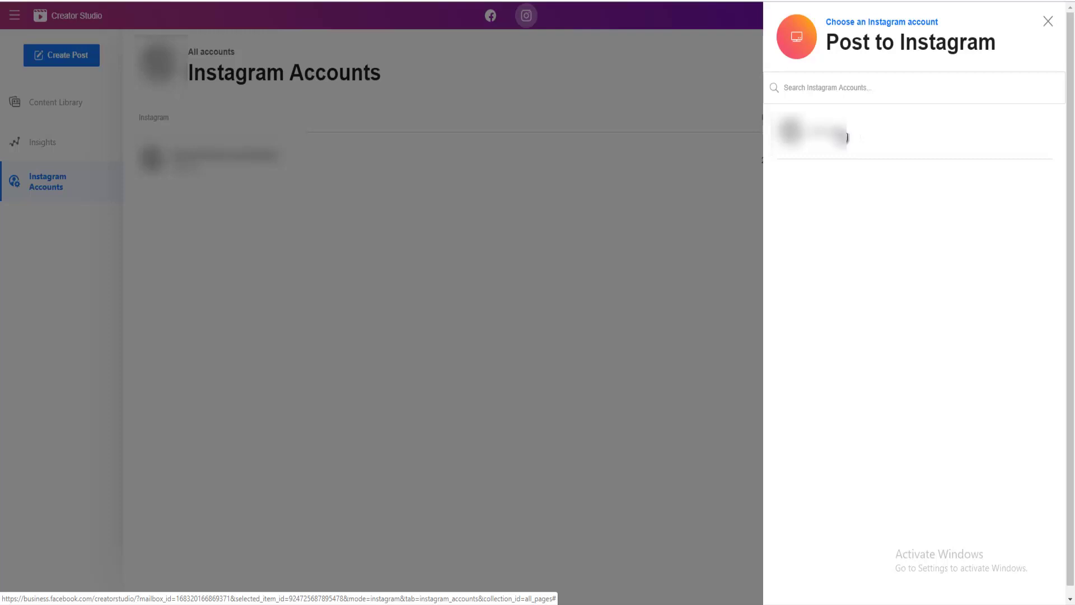
pyautogui.click(847, 137)
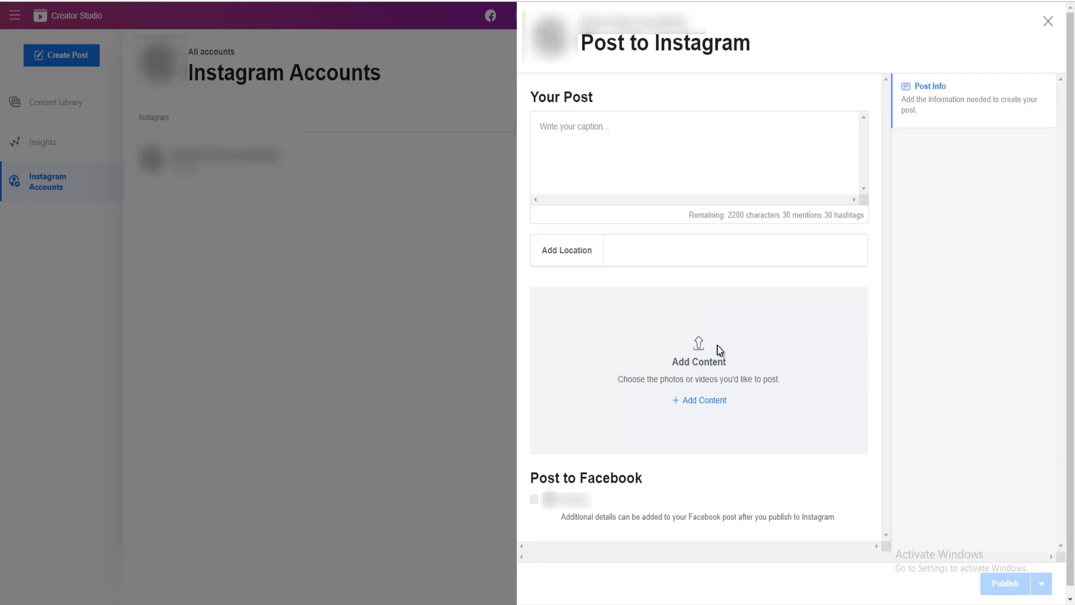
# Upload the first PNG image into the post from a file
pyautogui.click(702, 407)
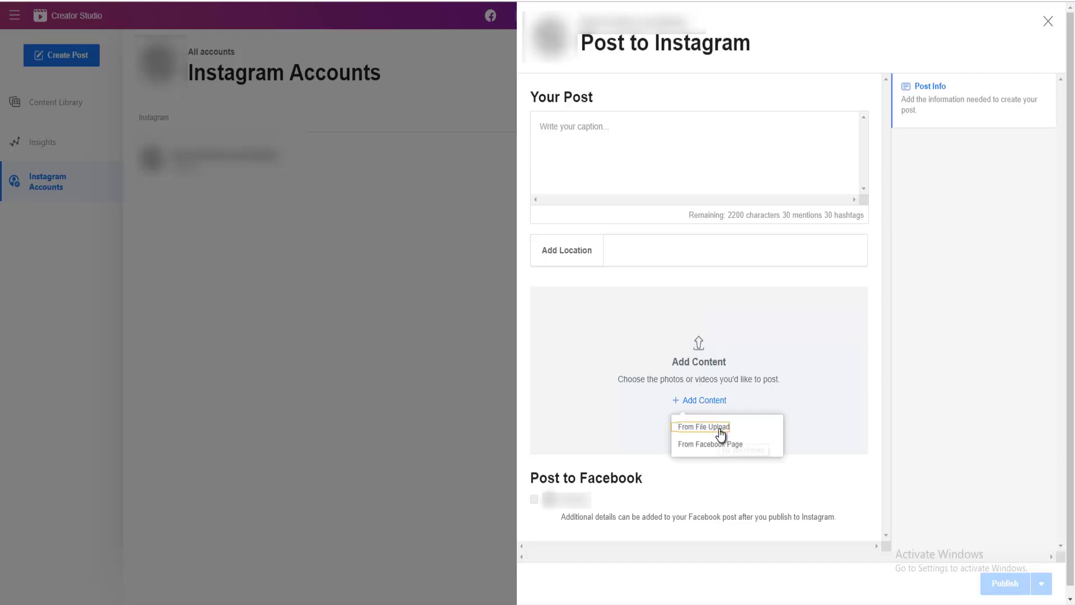
pyautogui.click(719, 428)
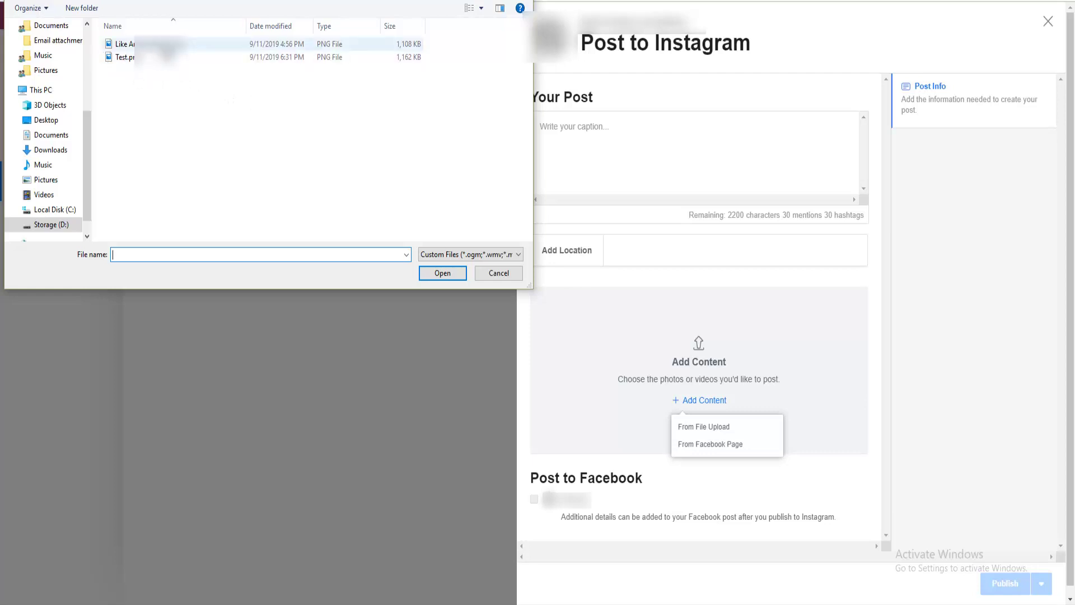
pyautogui.doubleClick(162, 44)
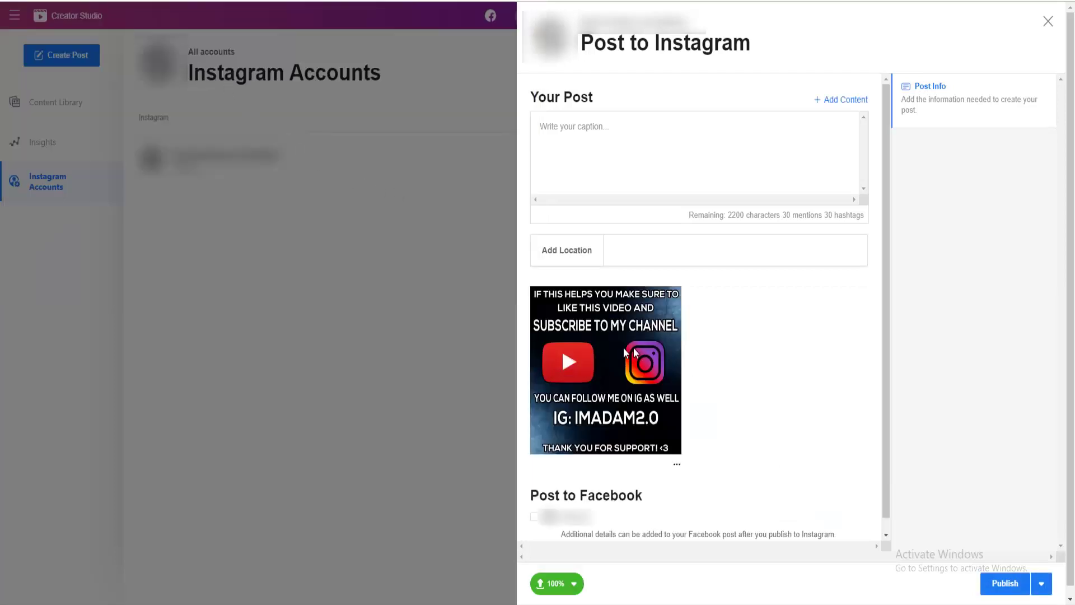
# Crop the subscribe-reminder image to Square 1:1 after previewing Landscape and Vertical, and save
pyautogui.click(677, 465)
pyautogui.click(699, 505)
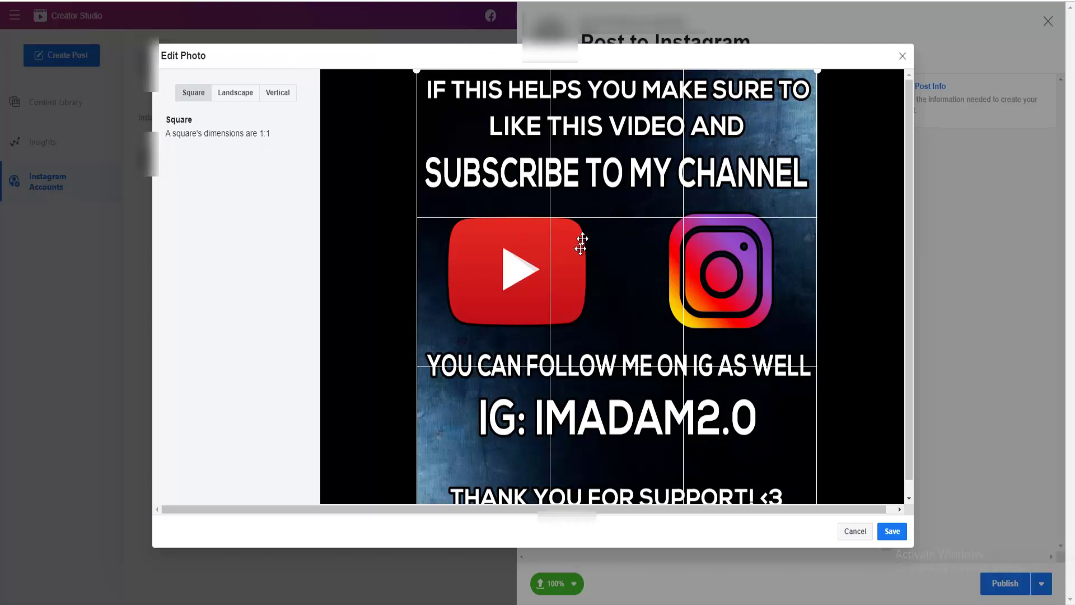
pyautogui.click(246, 96)
pyautogui.click(277, 95)
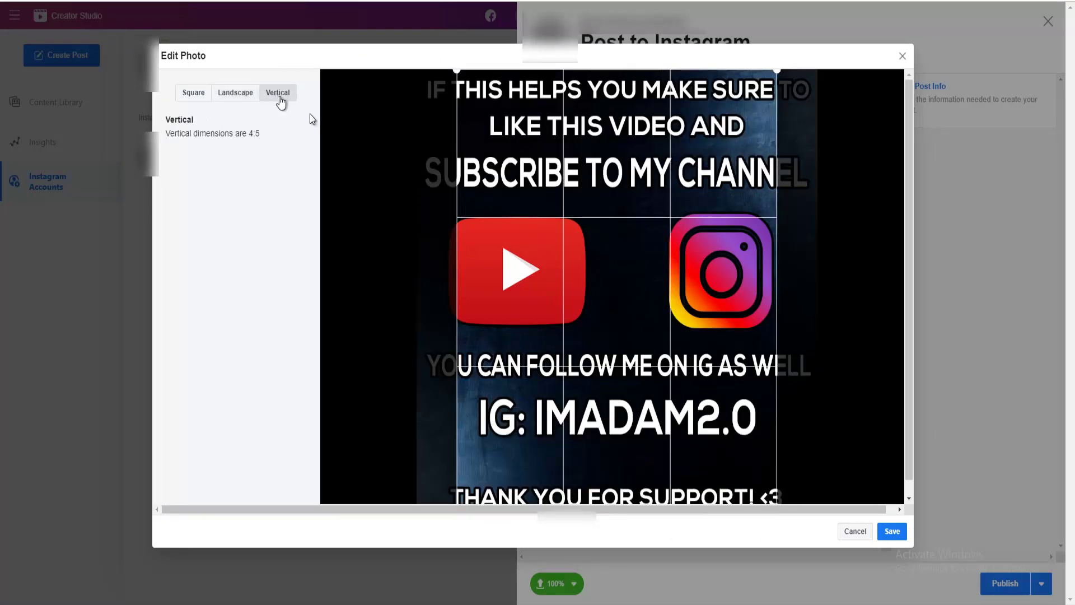
pyautogui.click(194, 96)
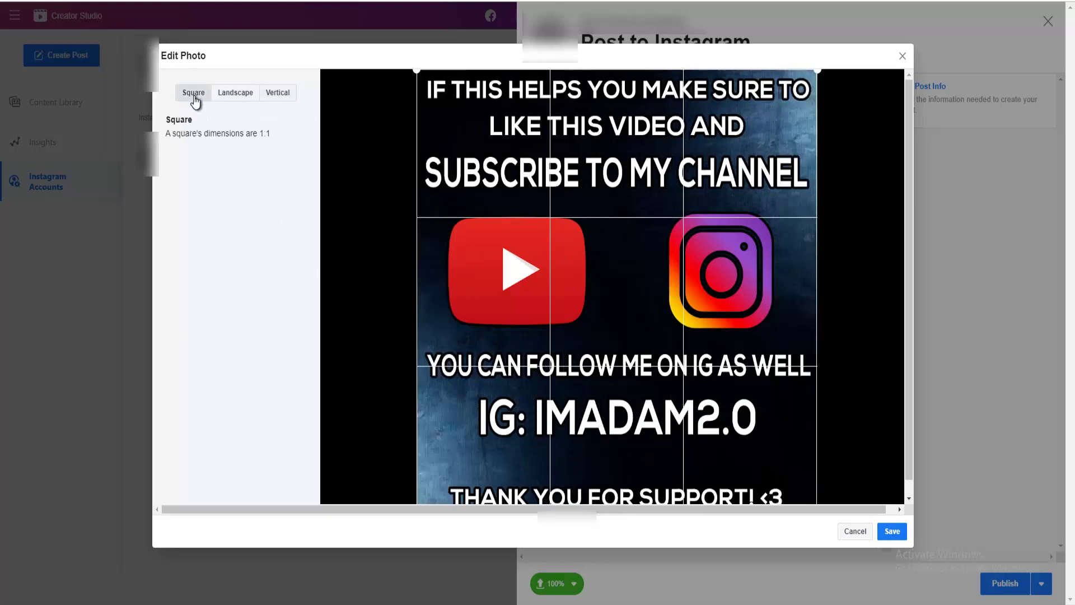
pyautogui.click(888, 531)
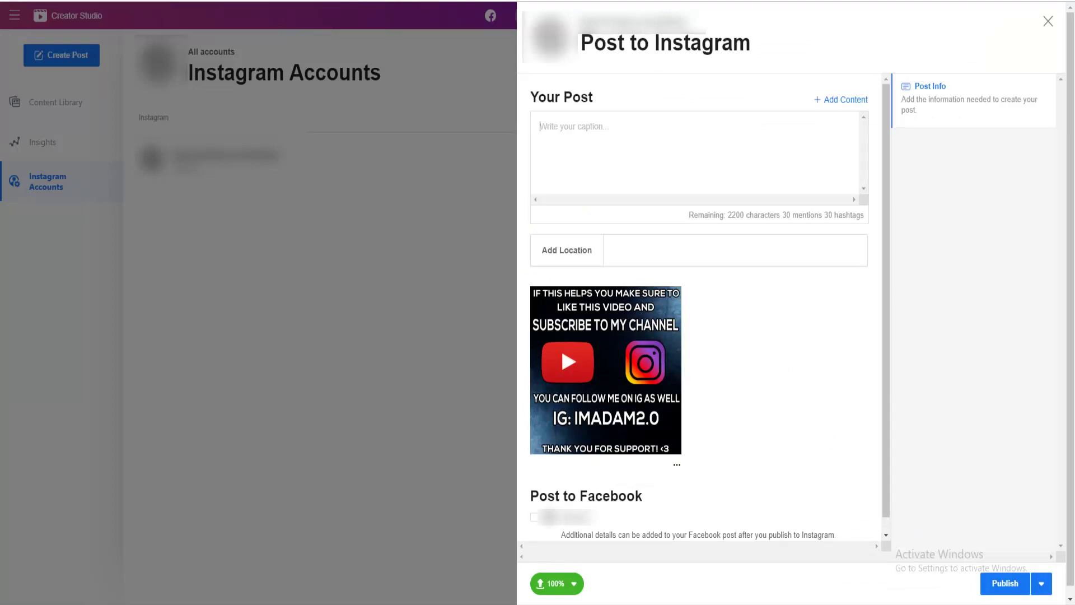
pyautogui.click(642, 142)
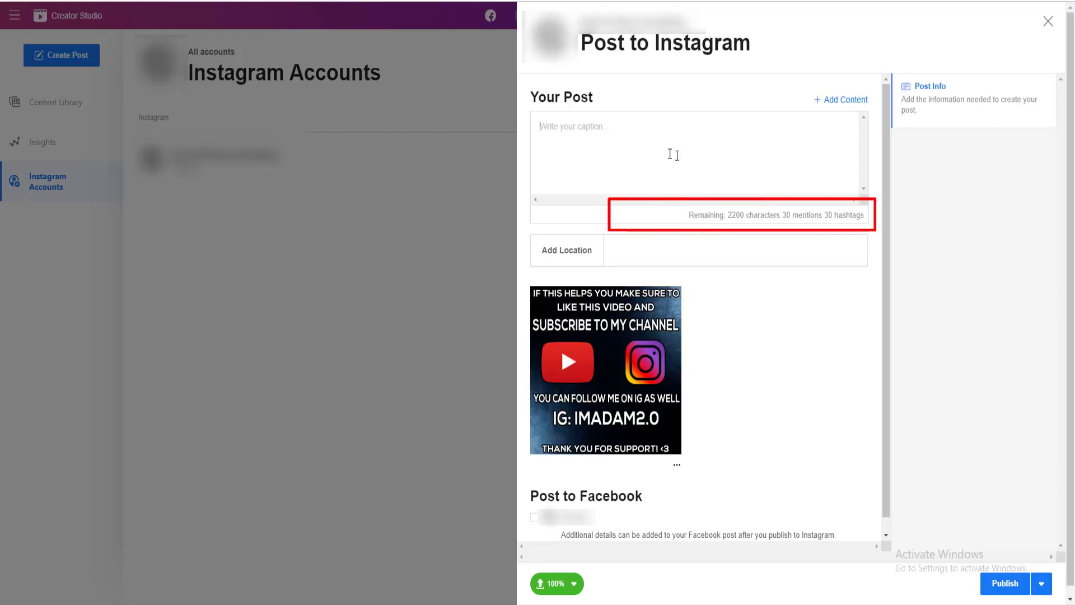
# Upload Test.png from the computer as the post's second image
pyautogui.click(641, 250)
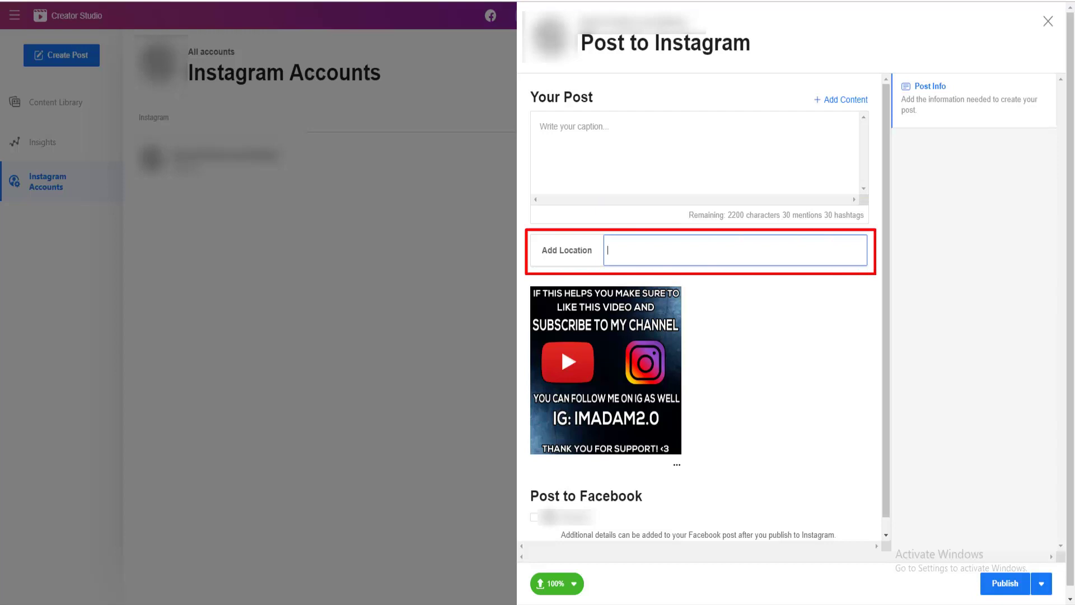
pyautogui.click(843, 106)
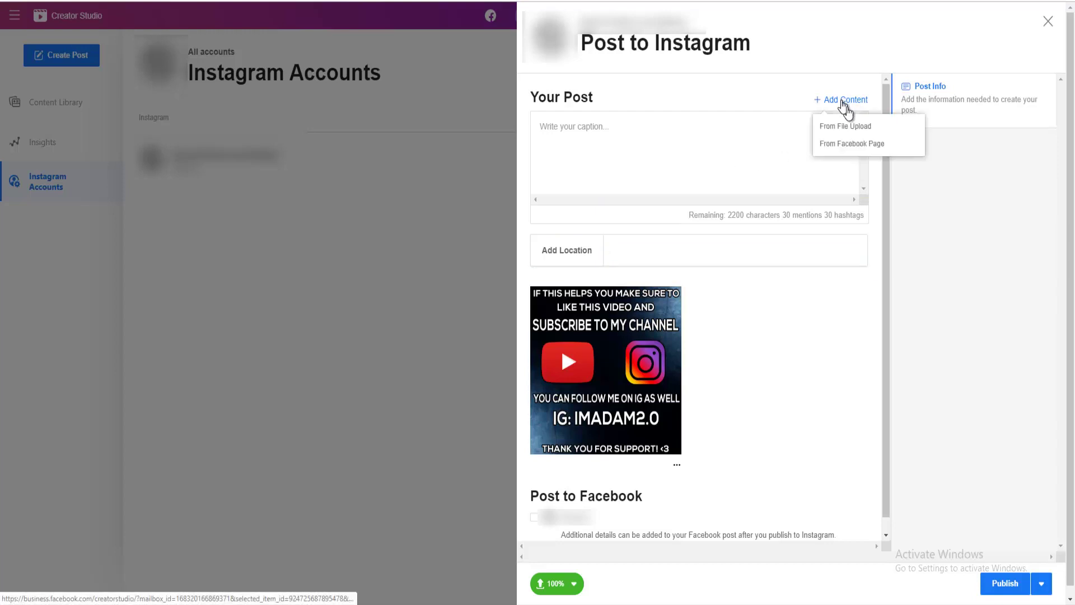
pyautogui.click(854, 130)
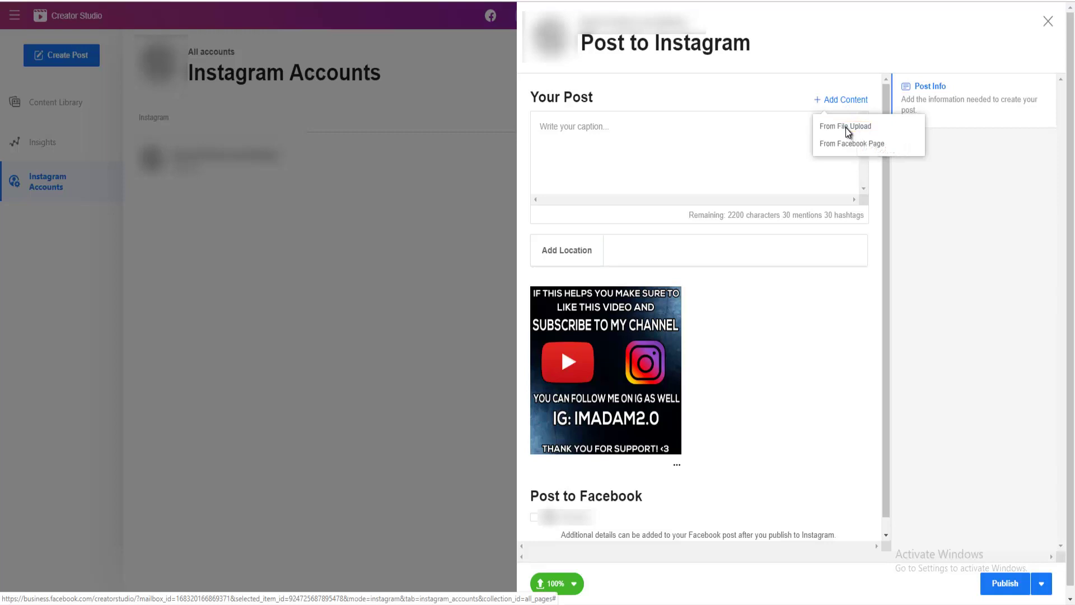
pyautogui.doubleClick(132, 58)
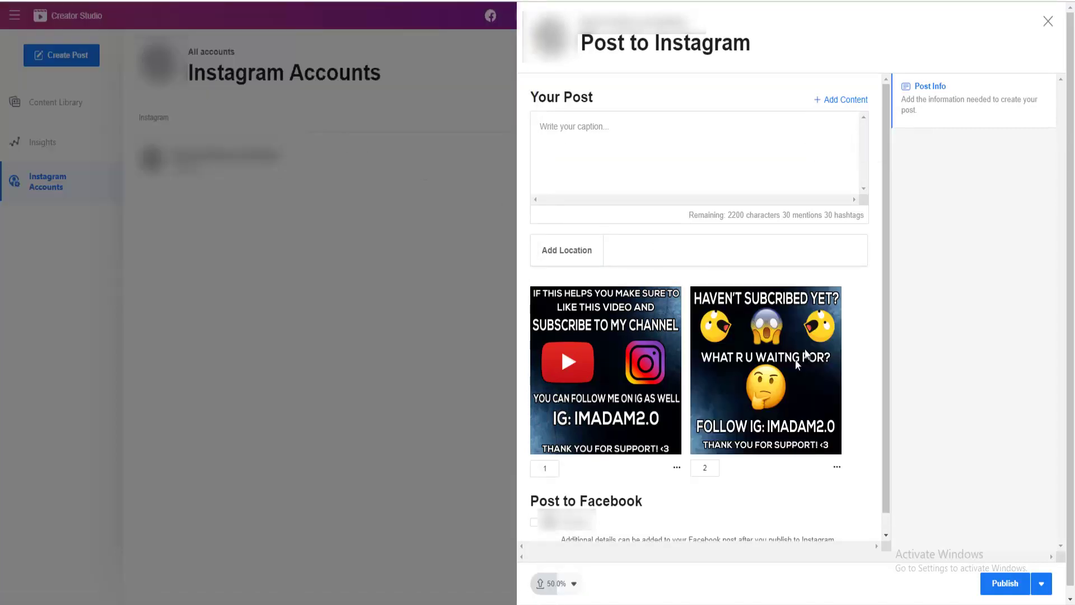
# Crop the second image to Landscape in Edit Photo
pyautogui.click(836, 468)
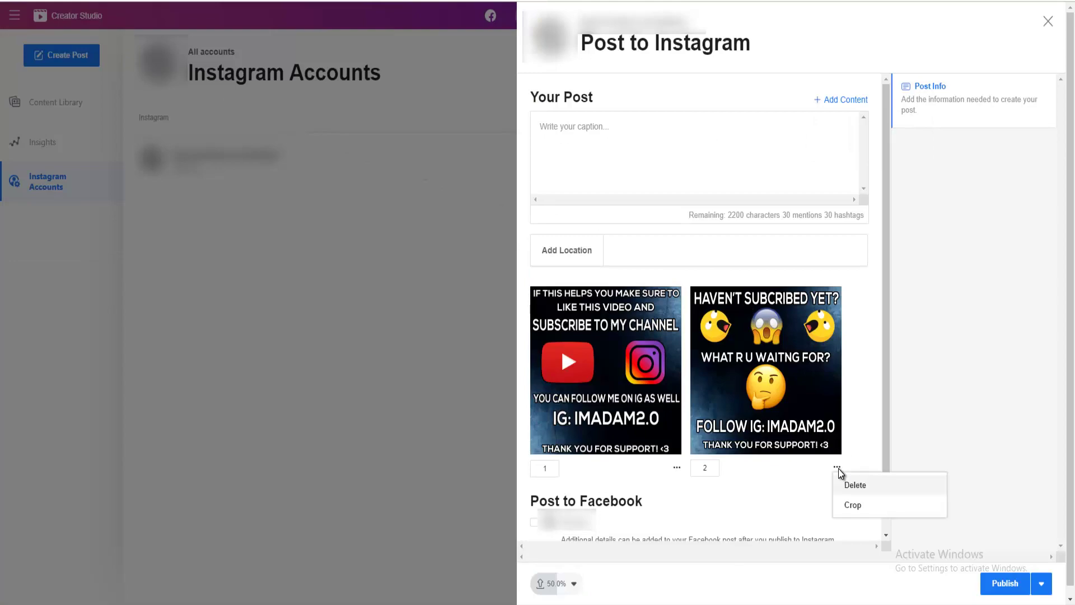
pyautogui.click(853, 504)
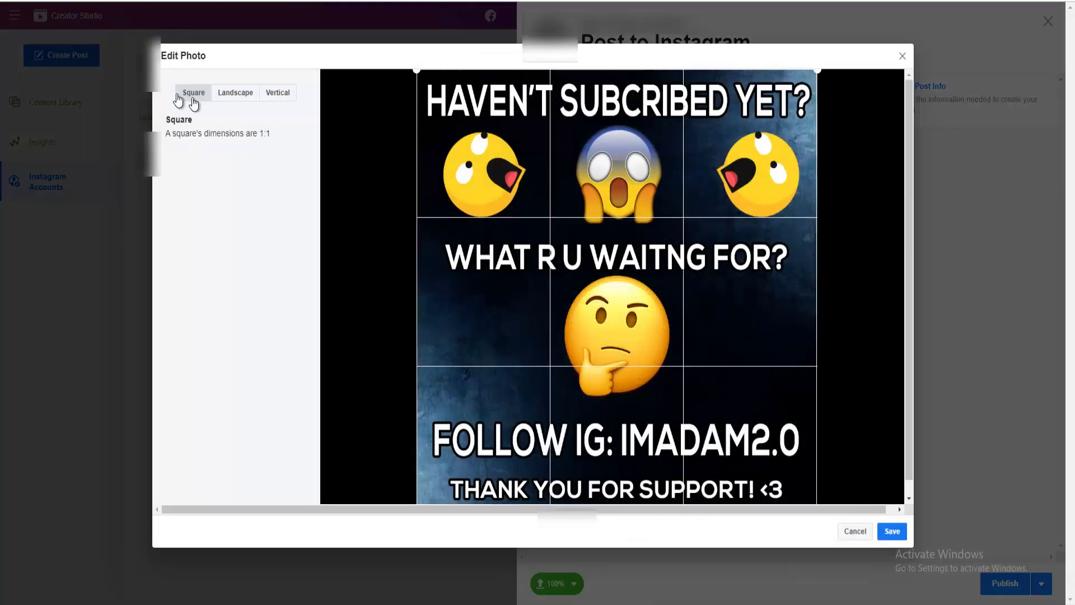
pyautogui.click(237, 94)
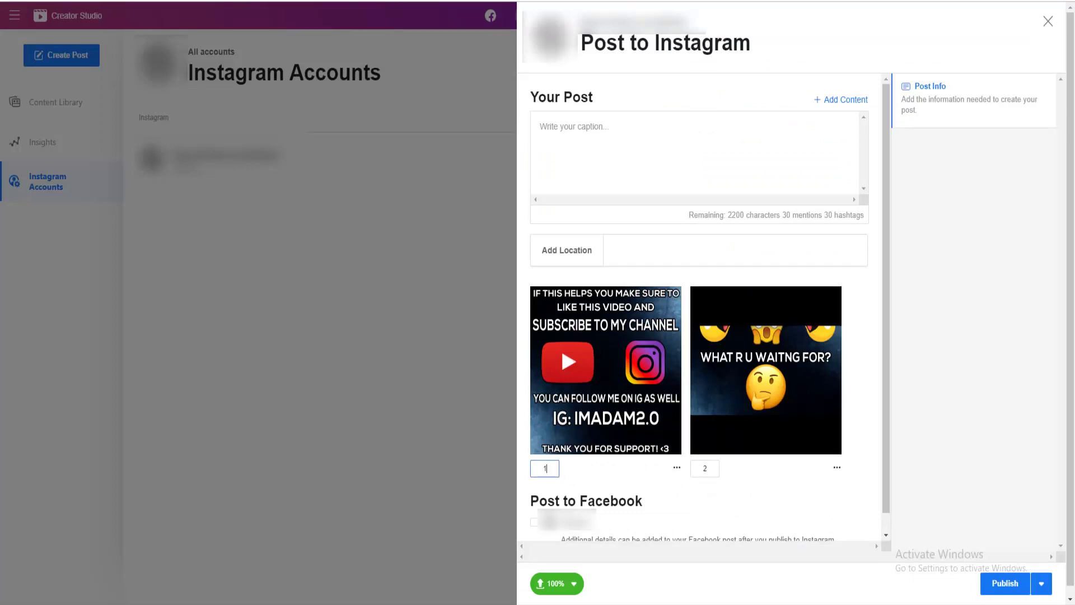
pyautogui.click(705, 467)
# Try Schedule, switch back to Publish Now, then discard the unfinished two-image post
pyautogui.click(1042, 587)
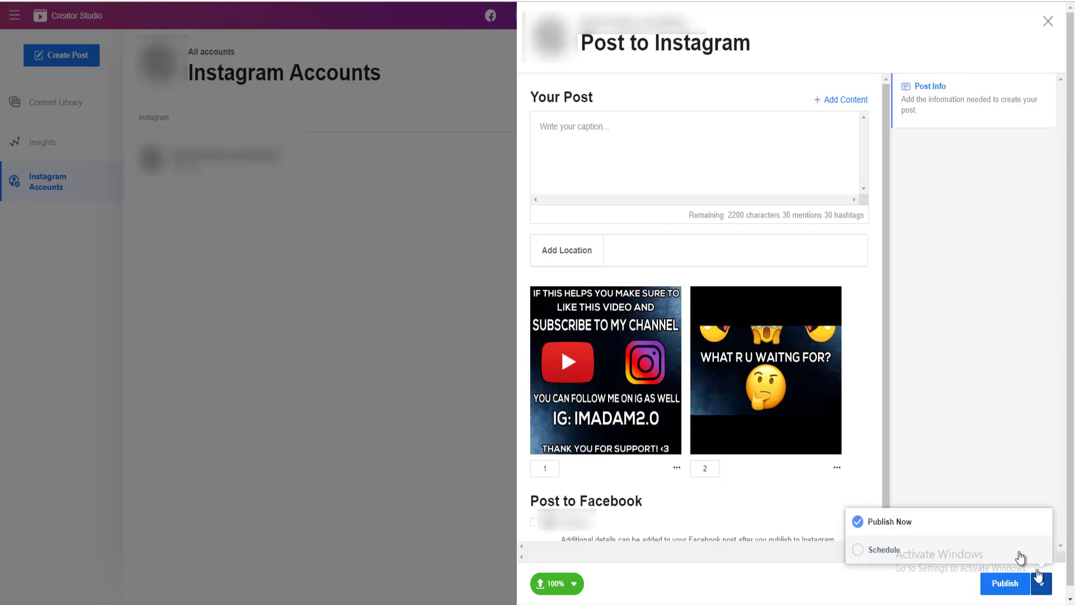
pyautogui.click(884, 550)
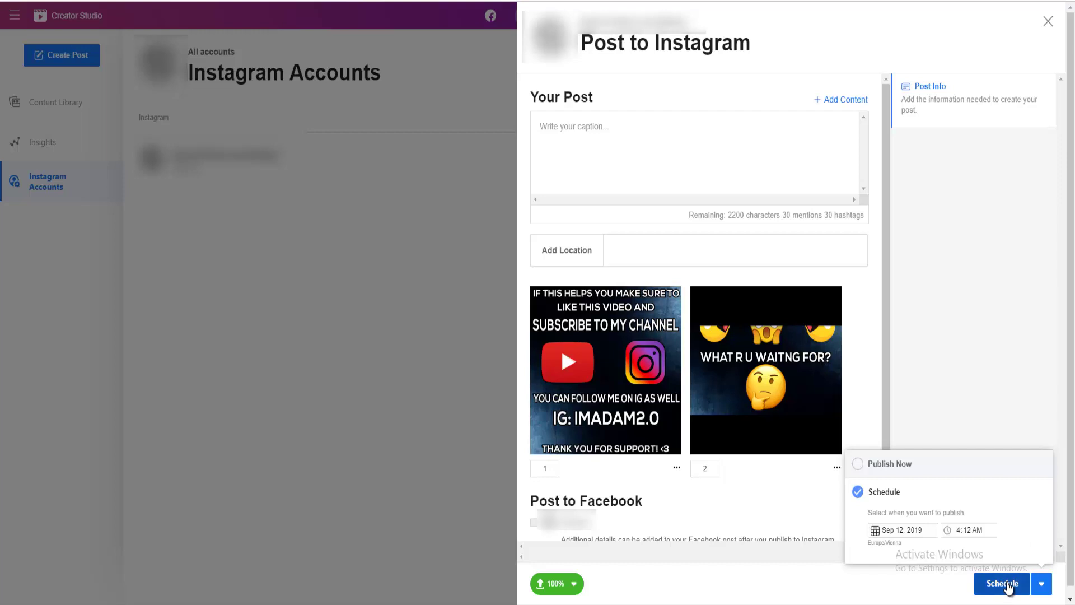
pyautogui.click(895, 464)
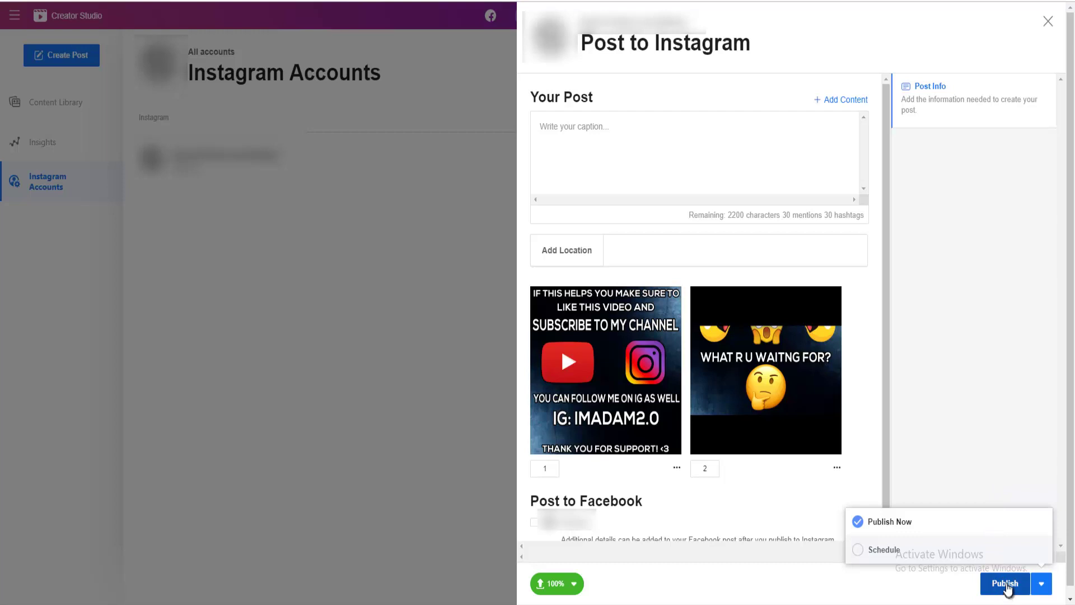
pyautogui.click(1047, 22)
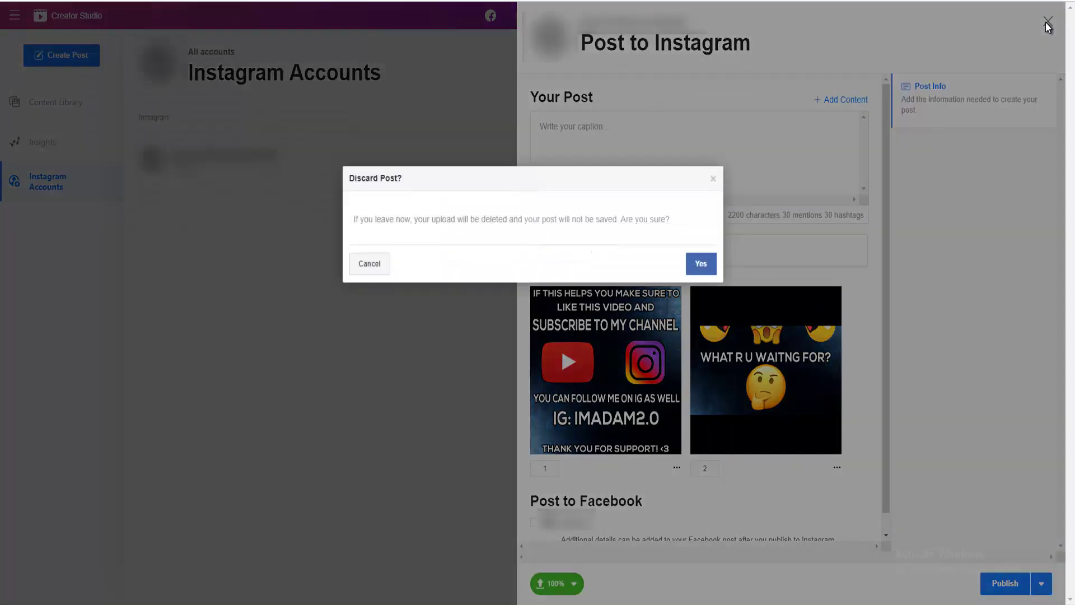
pyautogui.click(697, 266)
# Start a new IGTV post from the Create Post menu
pyautogui.click(73, 60)
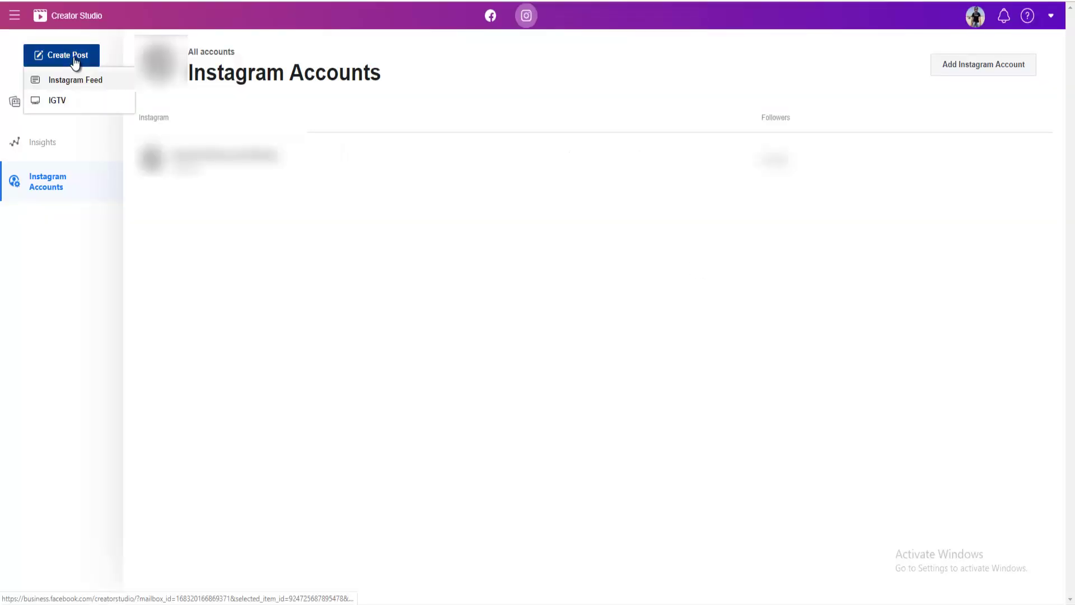
pyautogui.click(64, 104)
pyautogui.click(62, 103)
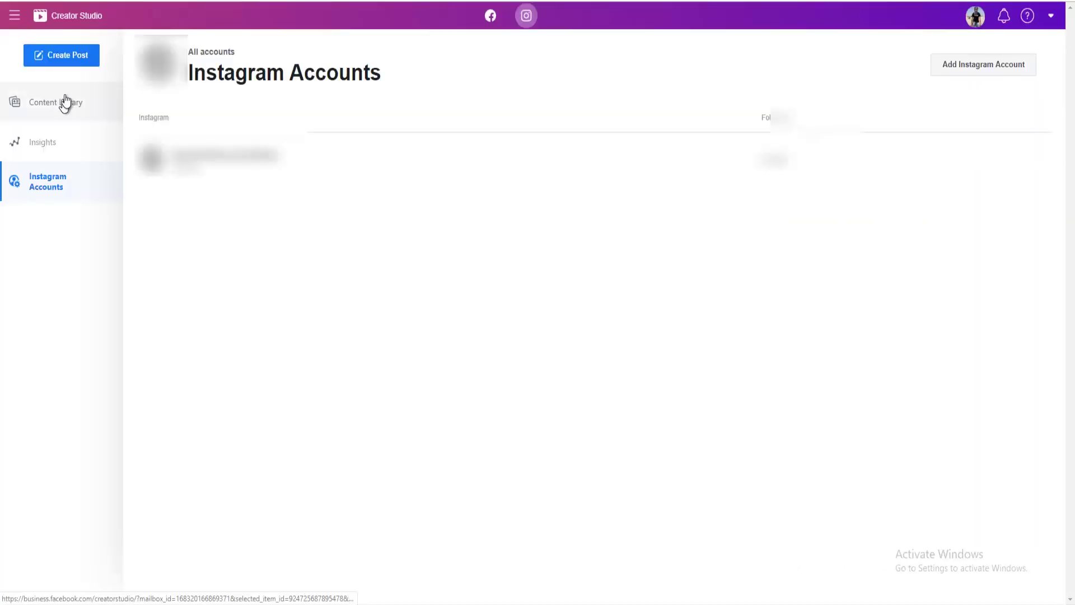
pyautogui.click(72, 57)
pyautogui.click(58, 101)
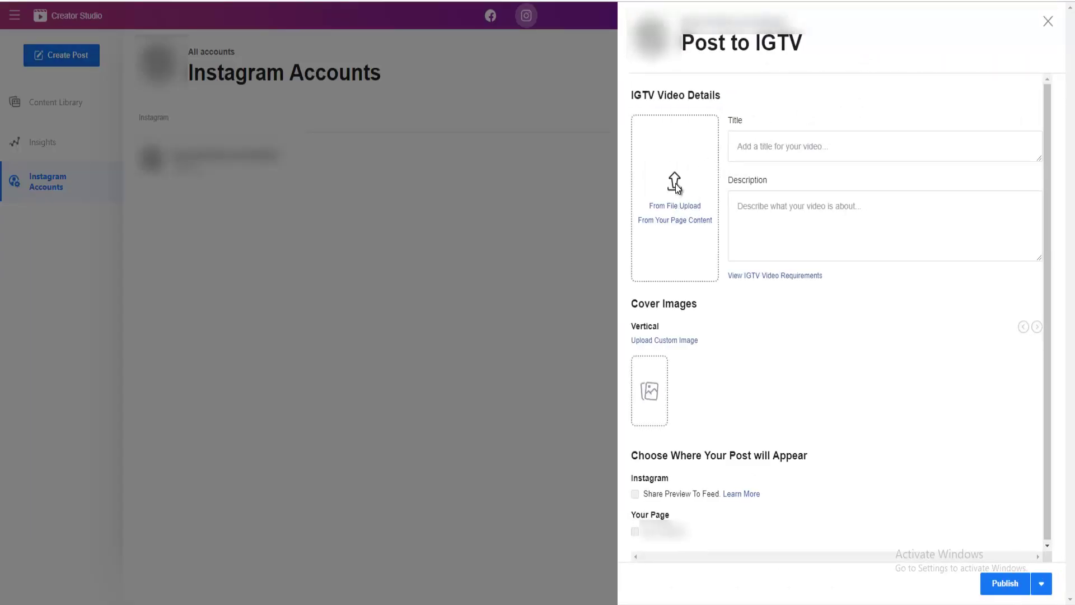
pyautogui.click(782, 213)
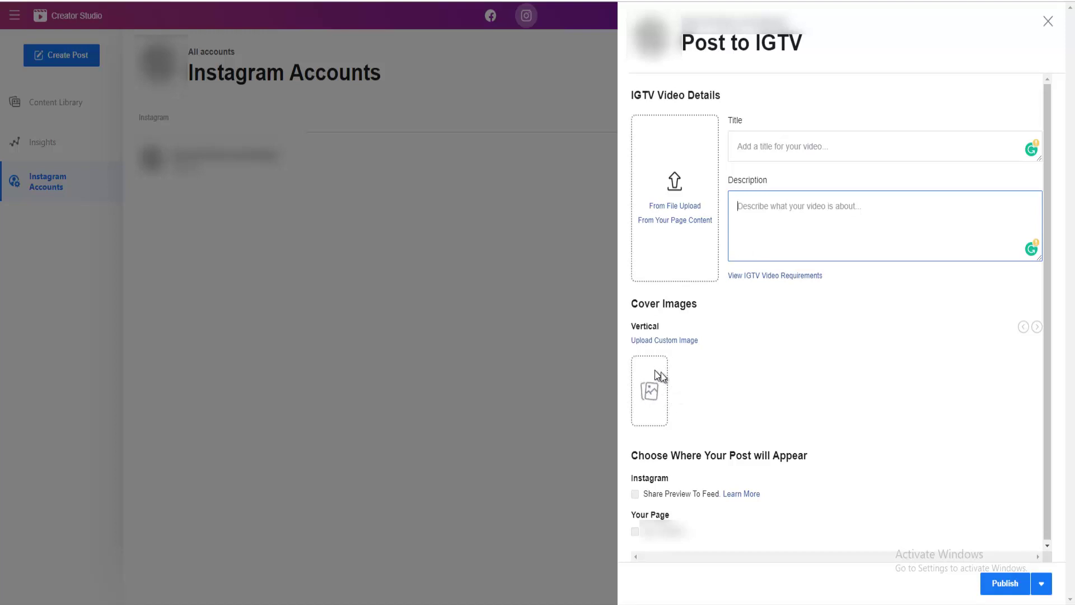
pyautogui.click(636, 498)
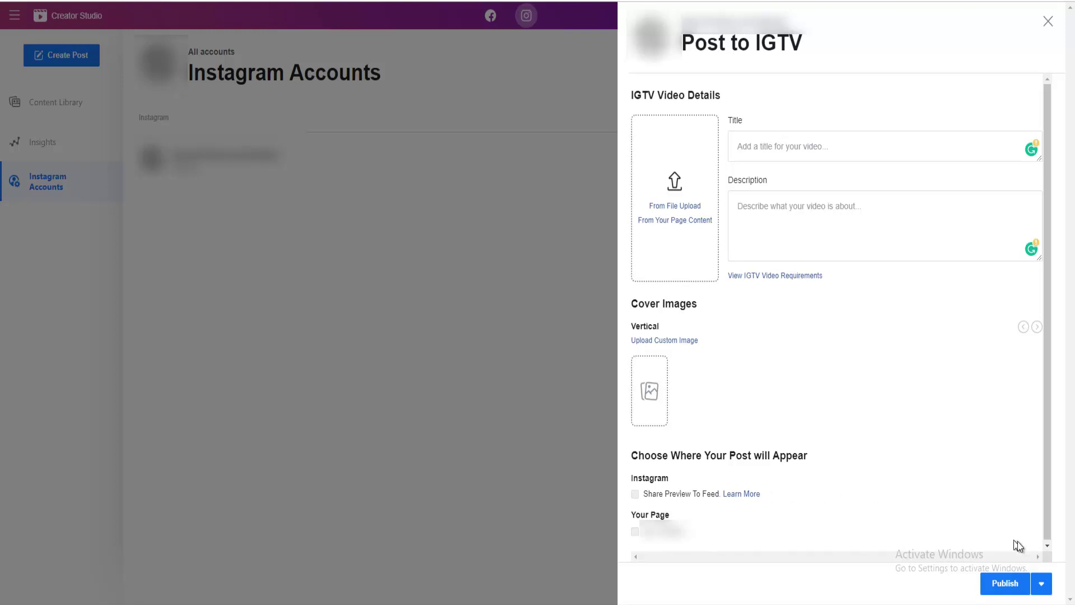
pyautogui.click(1041, 583)
pyautogui.moveTo(895, 549); pyautogui.dragTo(1002, 458)
pyautogui.click(1041, 583)
pyautogui.click(1041, 583)
pyautogui.click(905, 464)
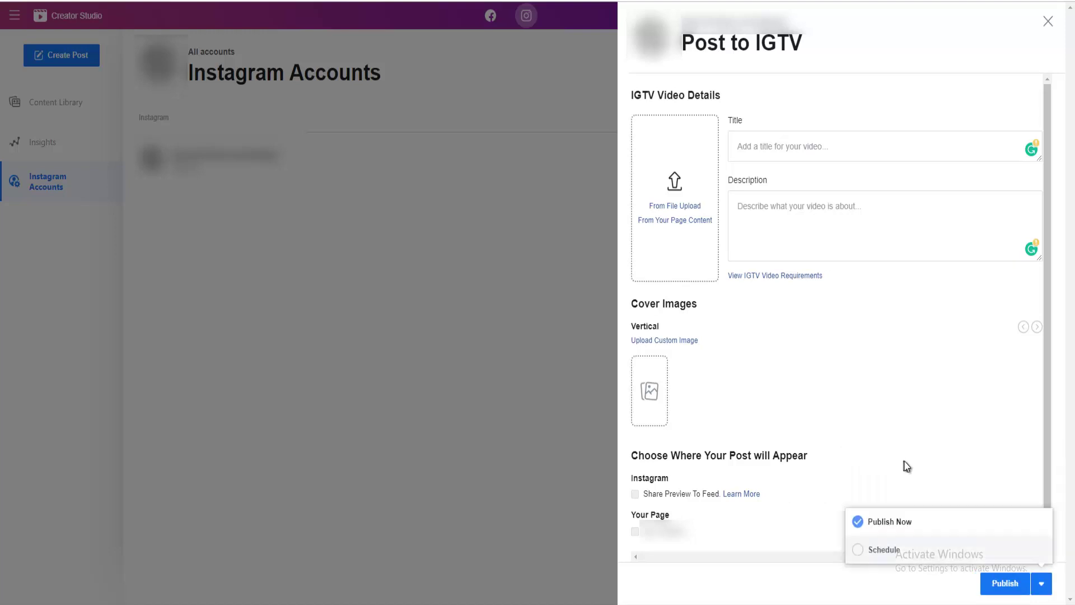
pyautogui.click(945, 435)
pyautogui.click(532, 56)
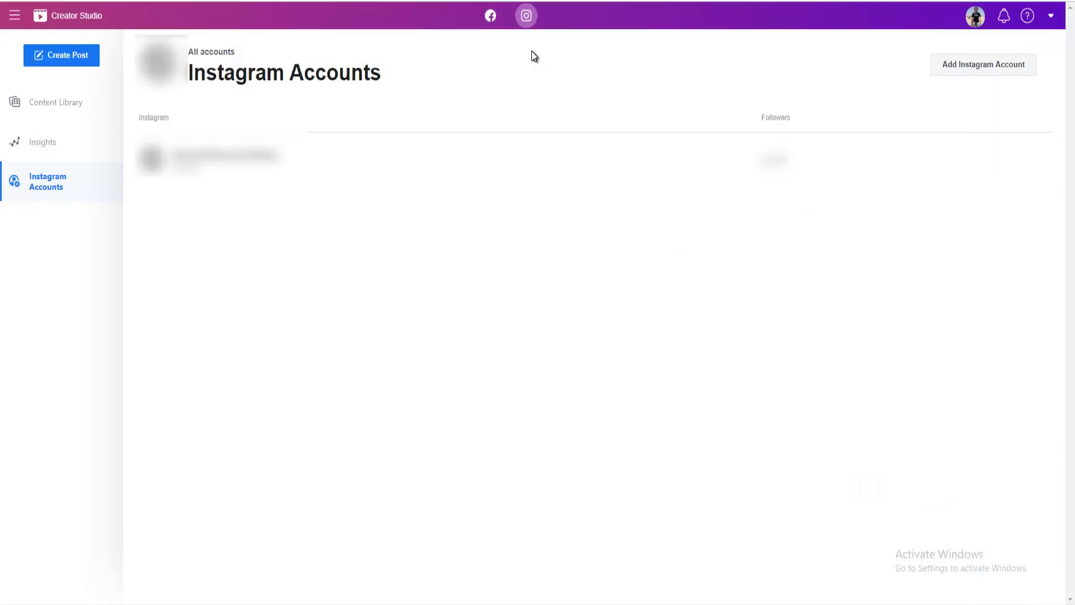